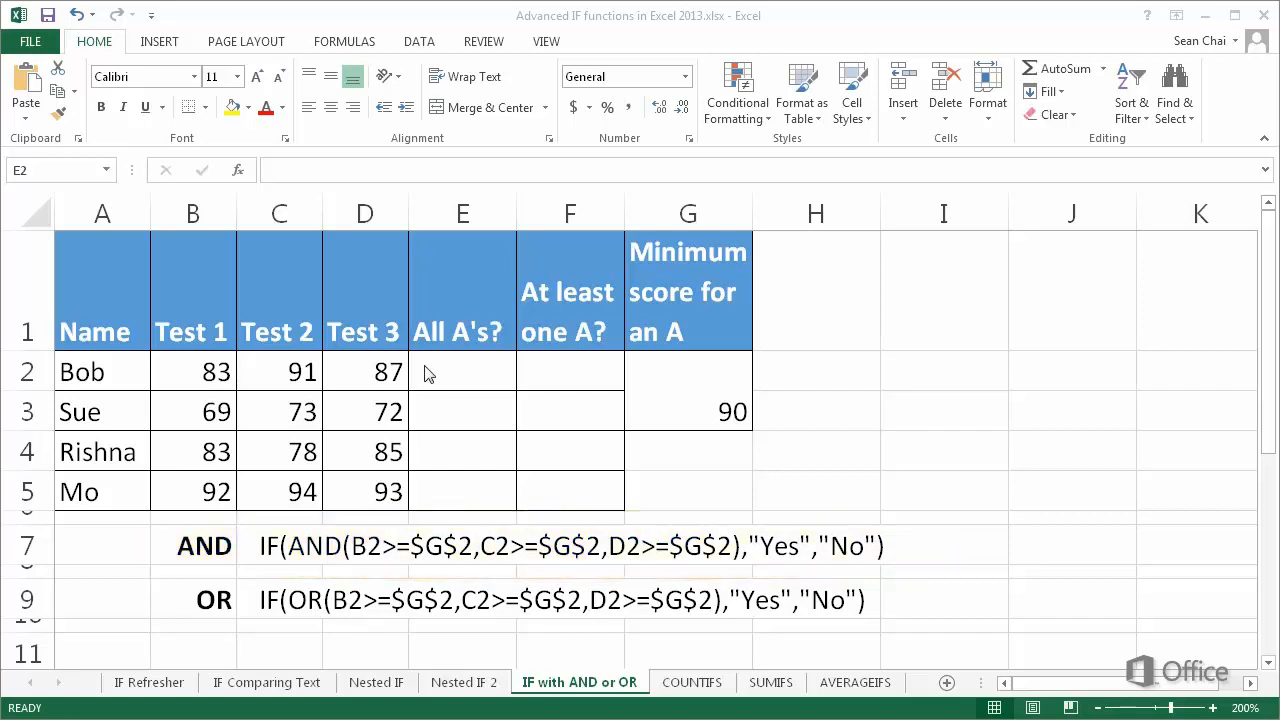
# In E2, start an IF formula with an AND test whose first condition is B2>=$G$2, using an absolute reference
pyautogui.click(425, 373)
pyautogui.write('=IF')
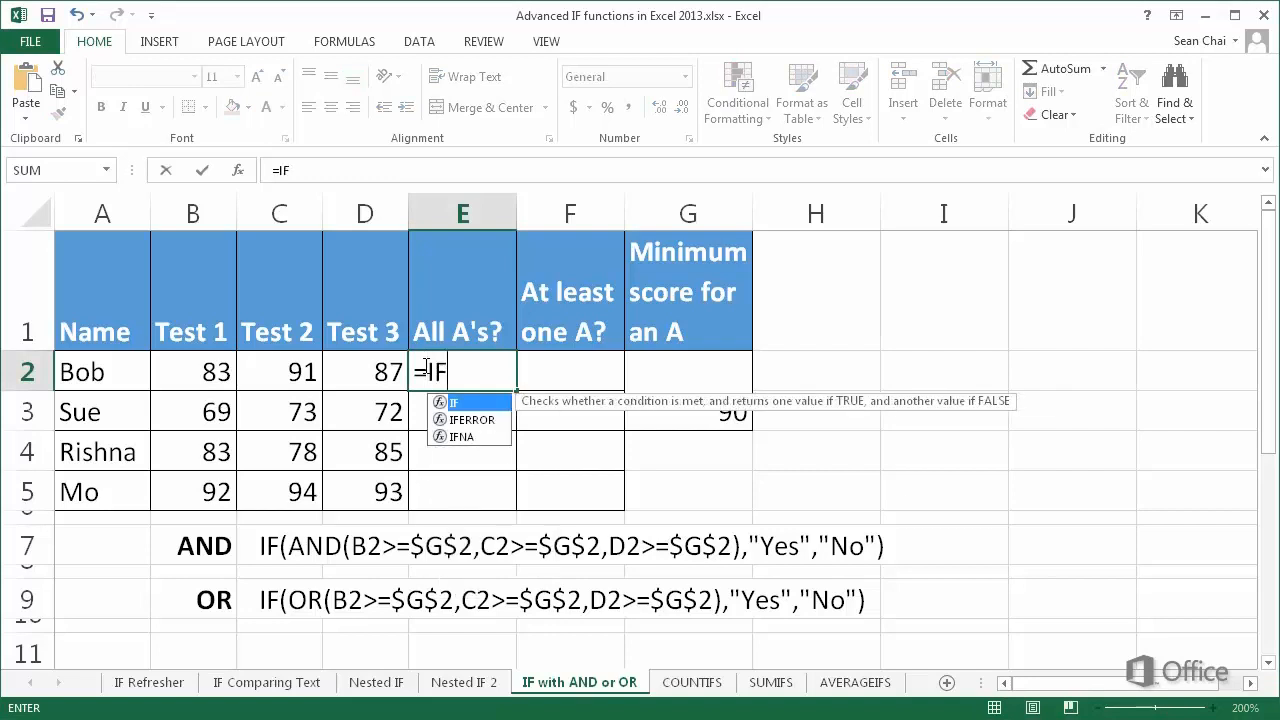
pyautogui.write('(AND(')
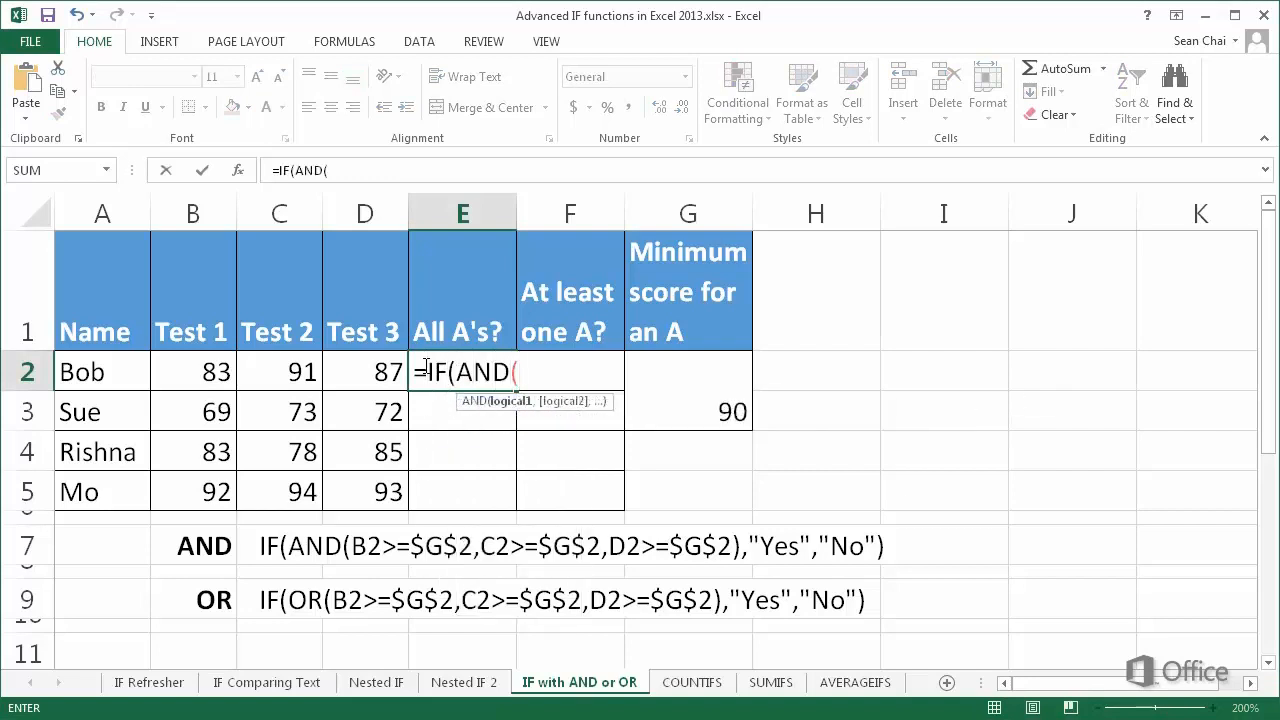
pyautogui.click(218, 371)
pyautogui.write('>')
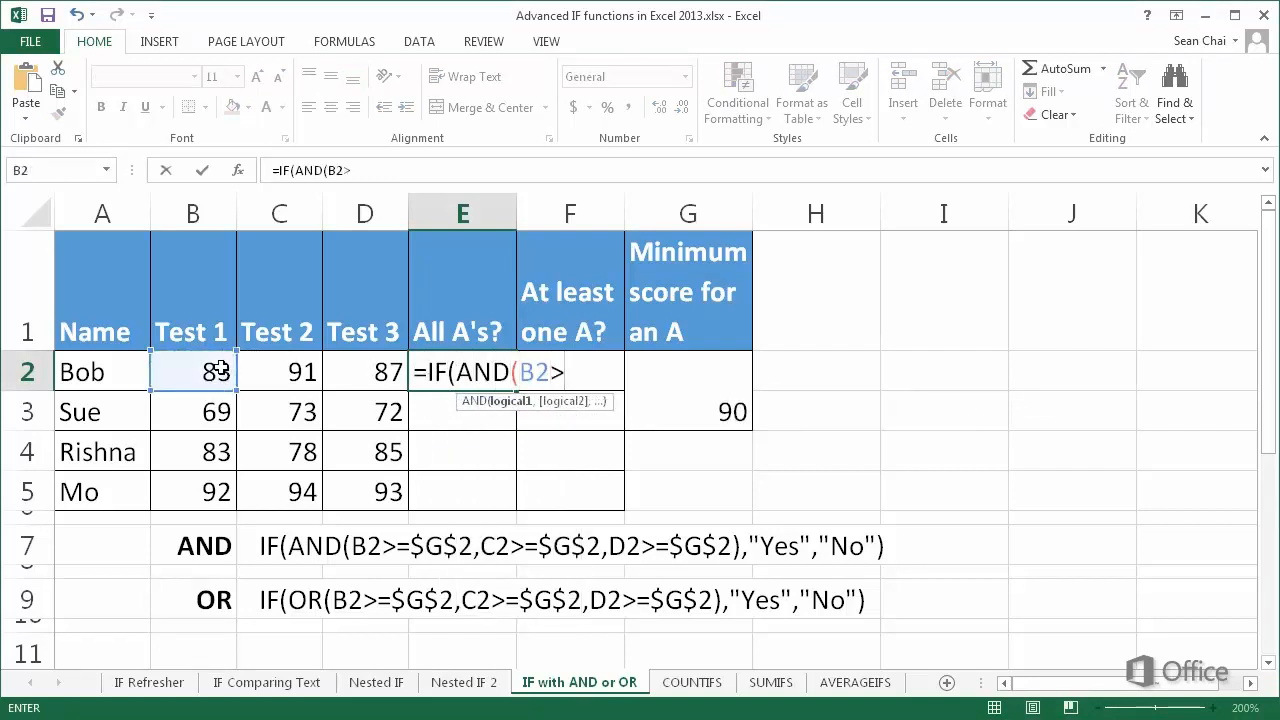
pyautogui.write('=')
pyautogui.click(664, 414)
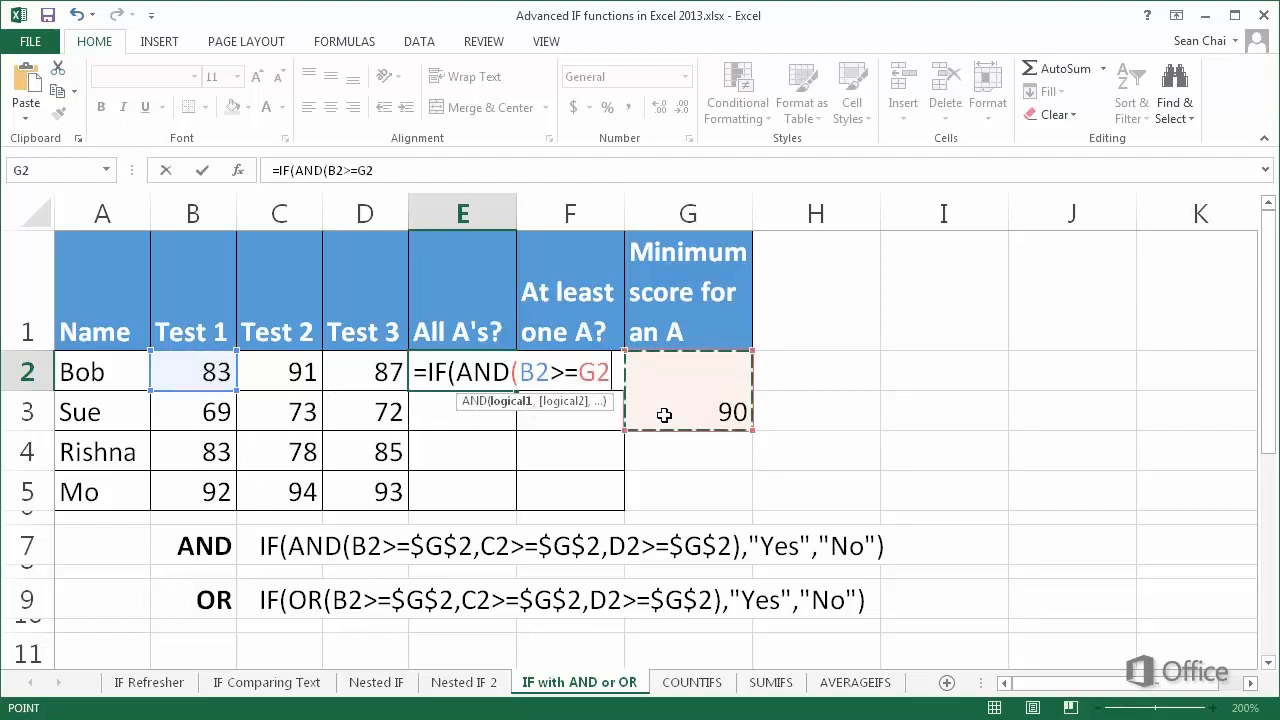
pyautogui.press('F4')
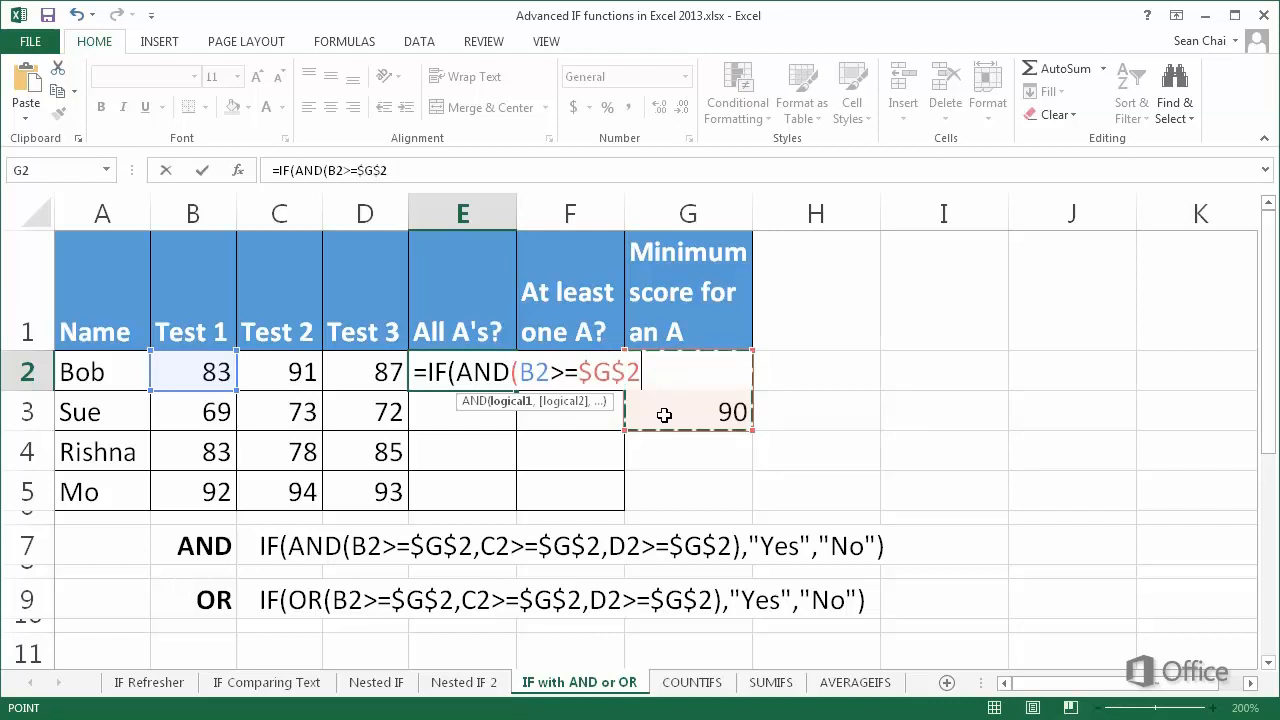
# Add C2>=$G$2 as the second condition of the AND test in E2
pyautogui.write(',')
pyautogui.click(294, 374)
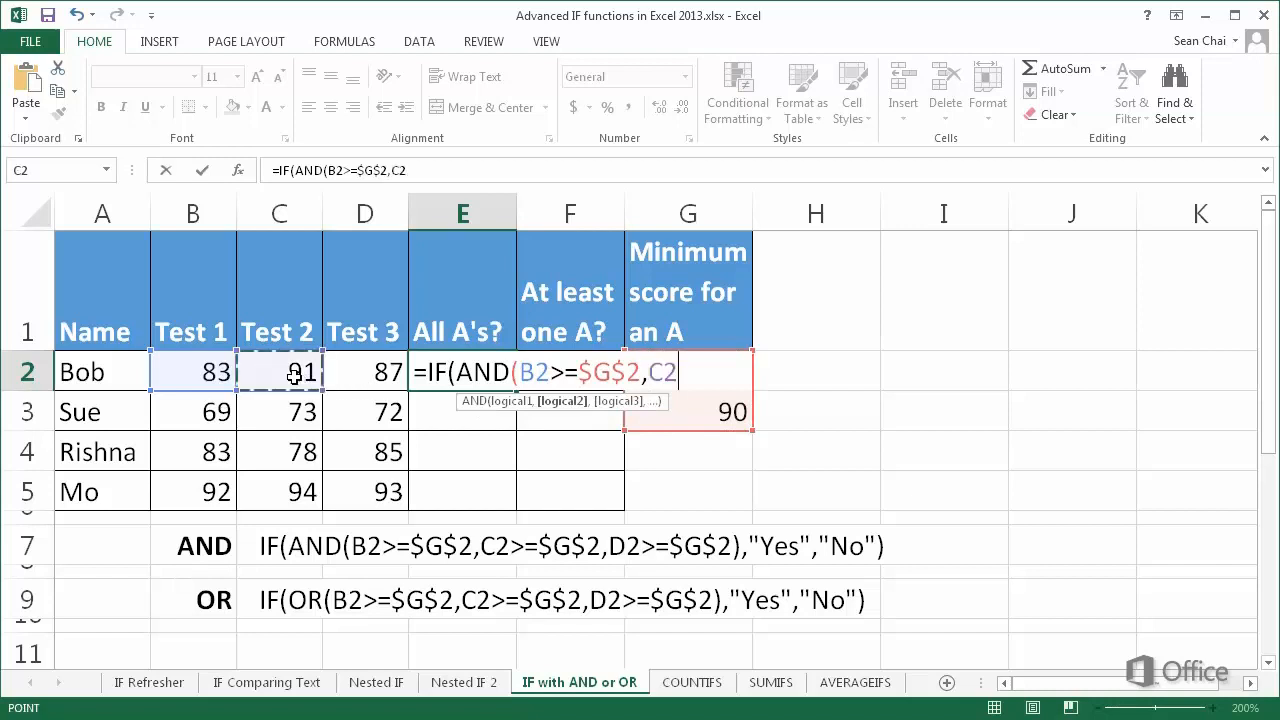
pyautogui.write('>=')
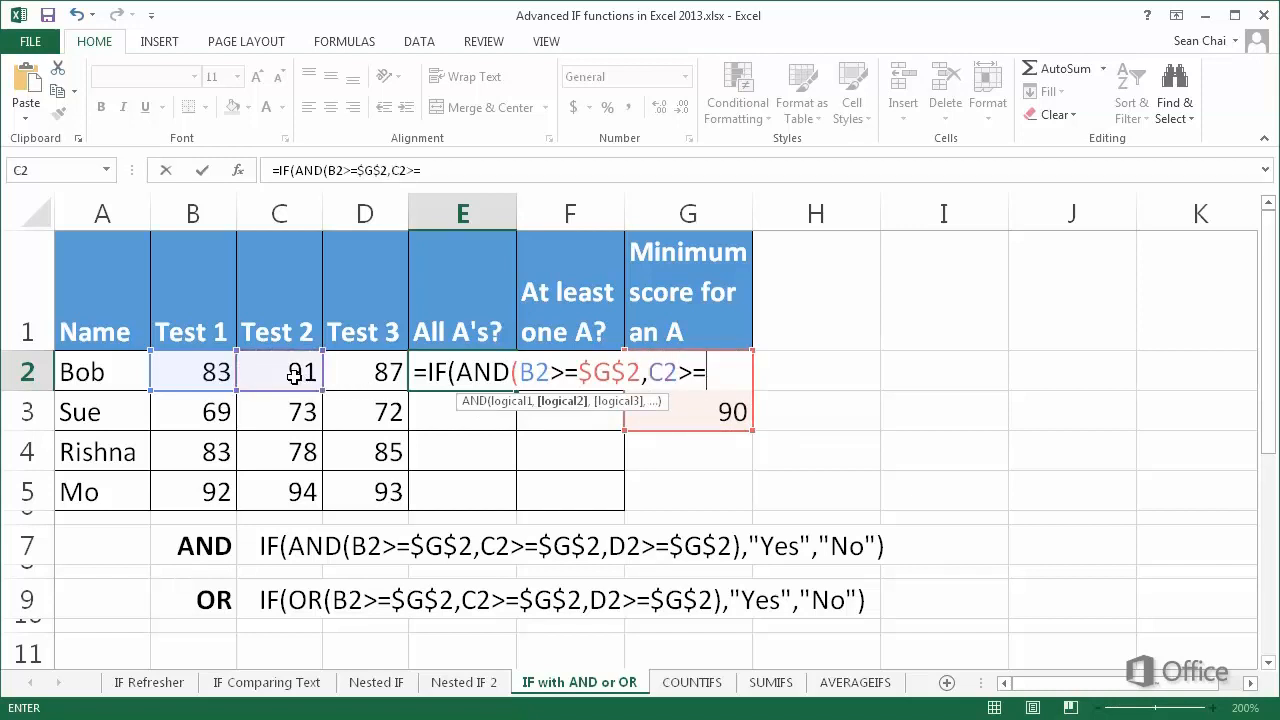
pyautogui.click(648, 414)
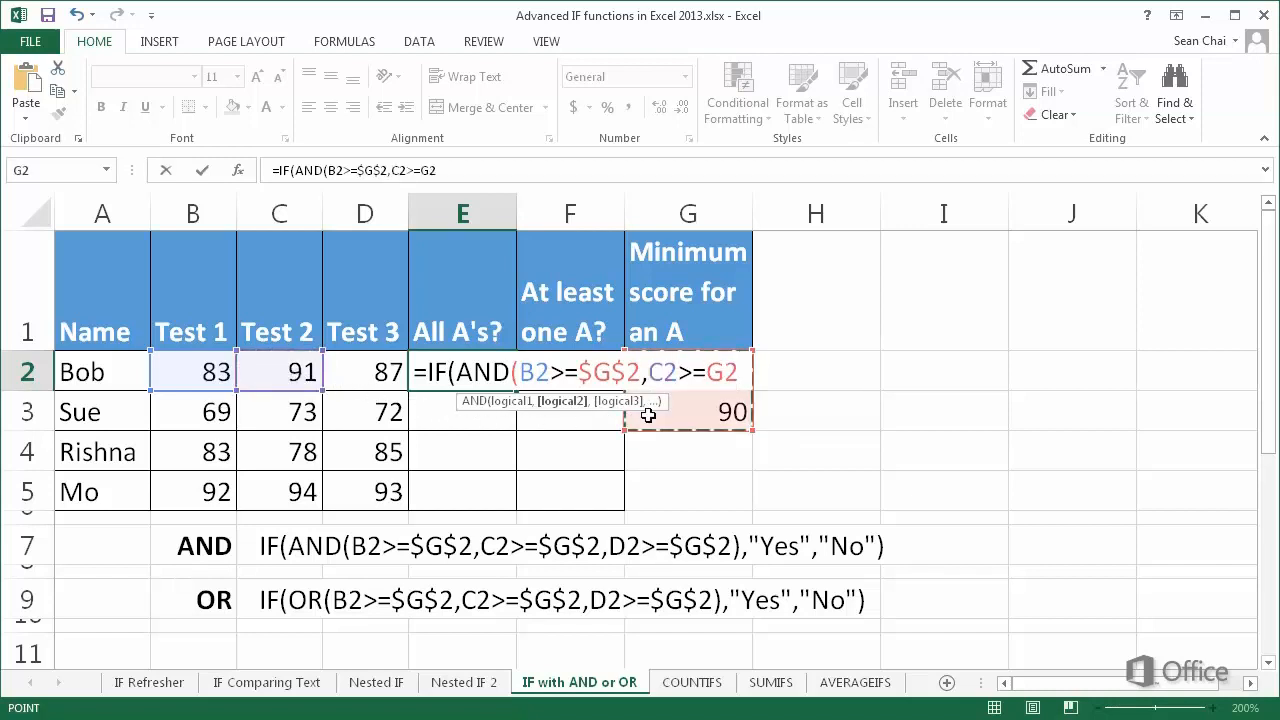
pyautogui.press('F4')
# Add D2>=$G$2 as the third condition of the AND test in E2
pyautogui.write(',')
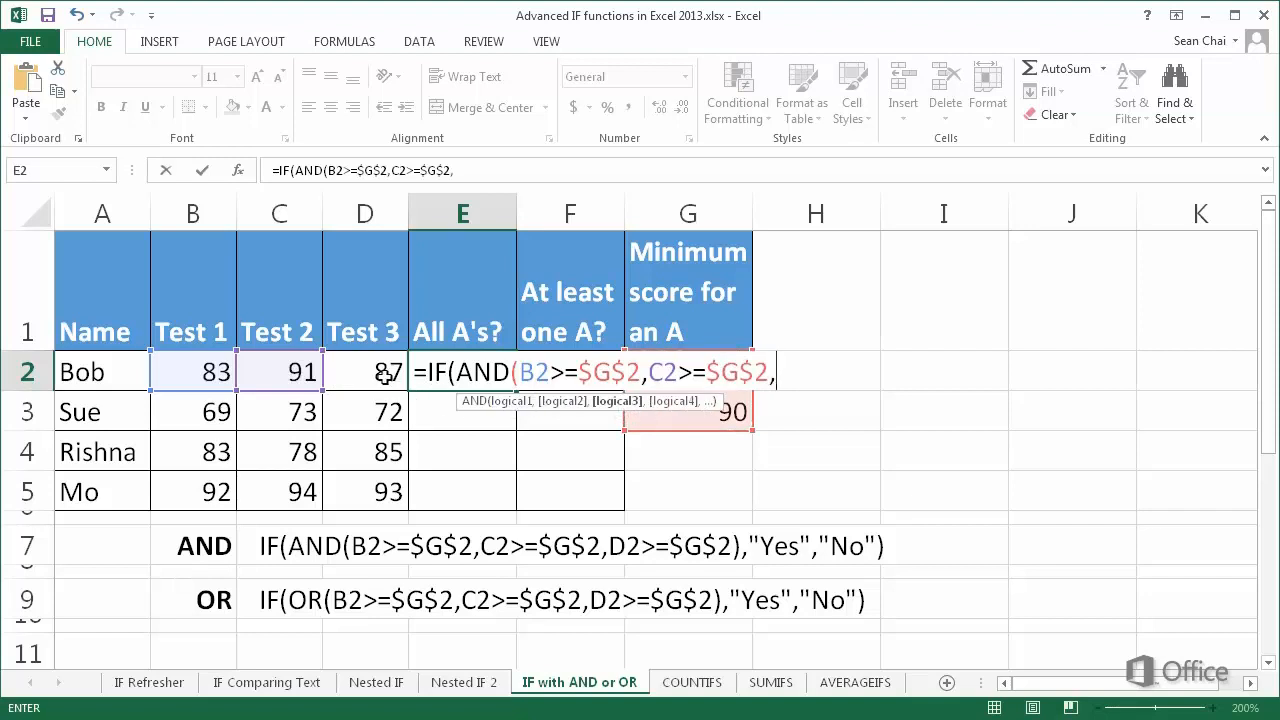
pyautogui.click(385, 375)
pyautogui.write('>=')
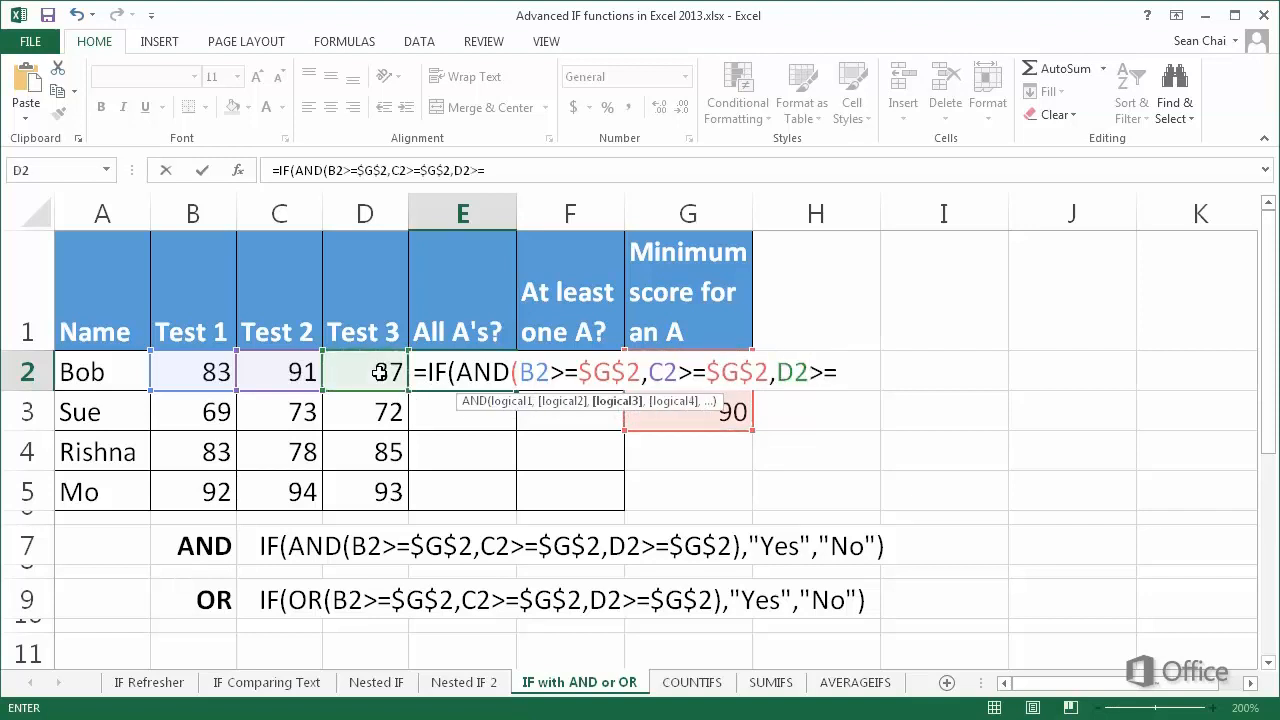
pyautogui.click(644, 421)
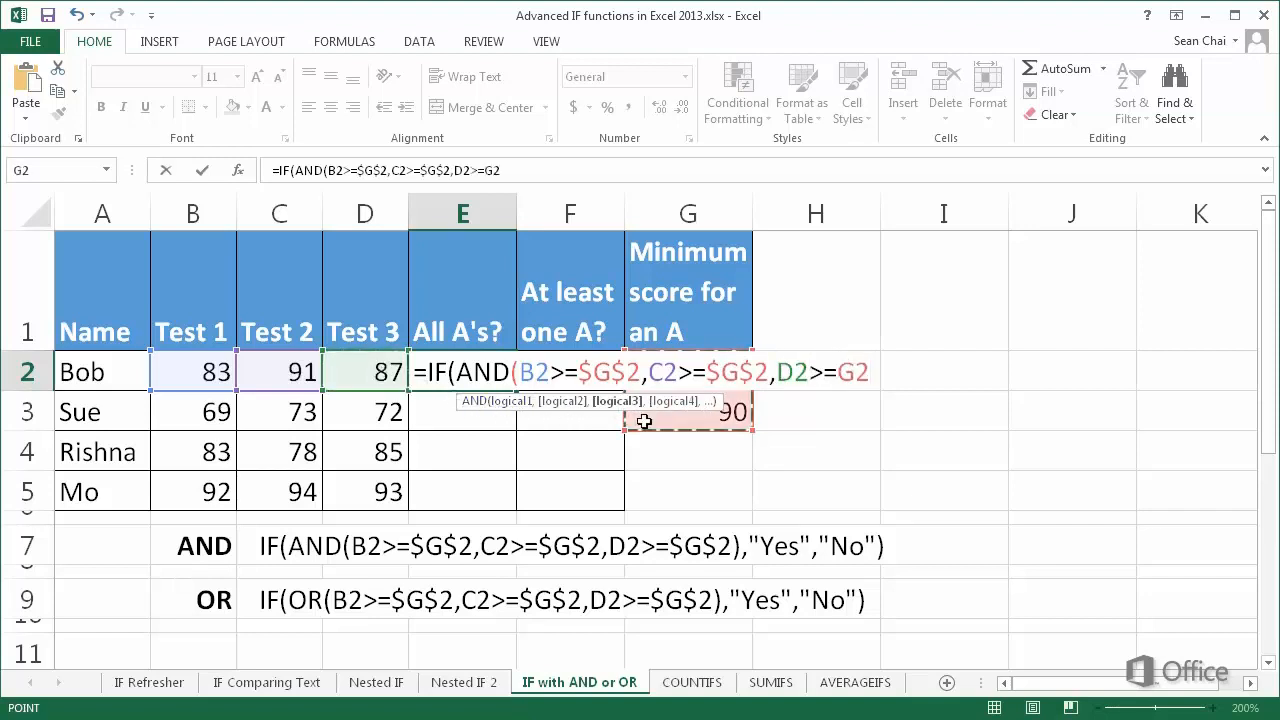
pyautogui.press('F4')
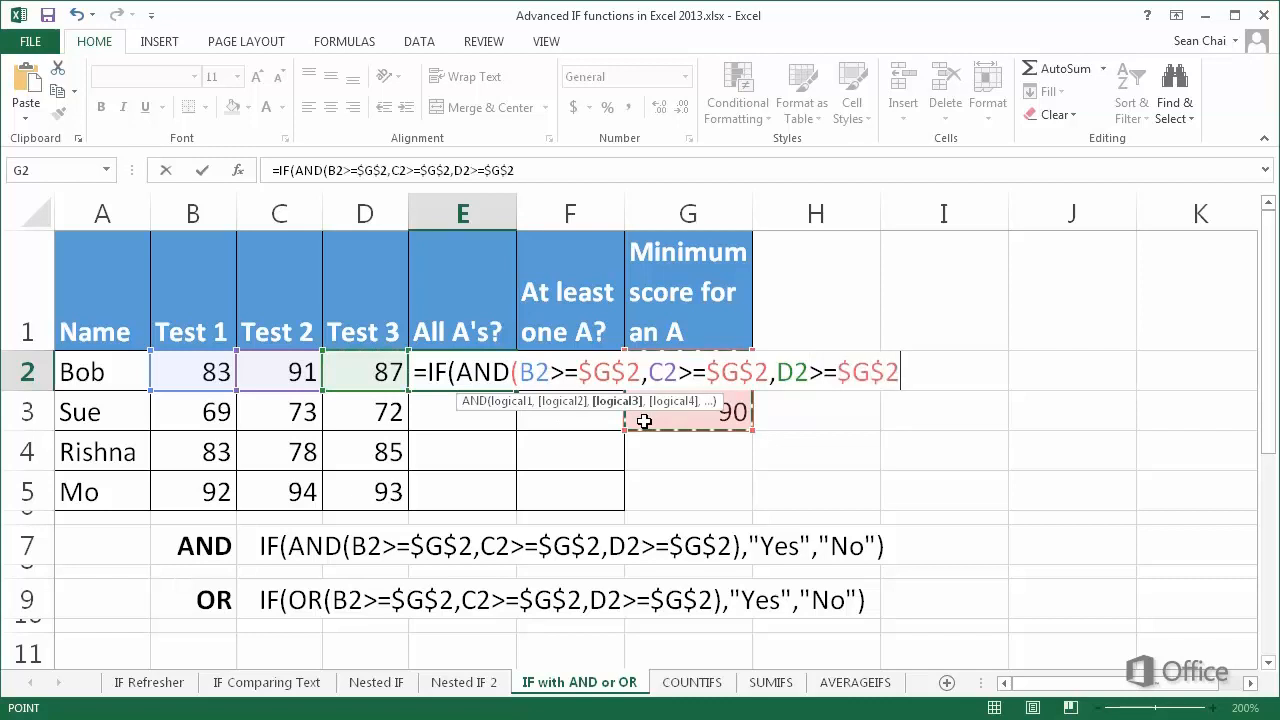
# Close the AND test in E2 and complete the formula with "Yes" if true and "No" if false
pyautogui.write('),"')
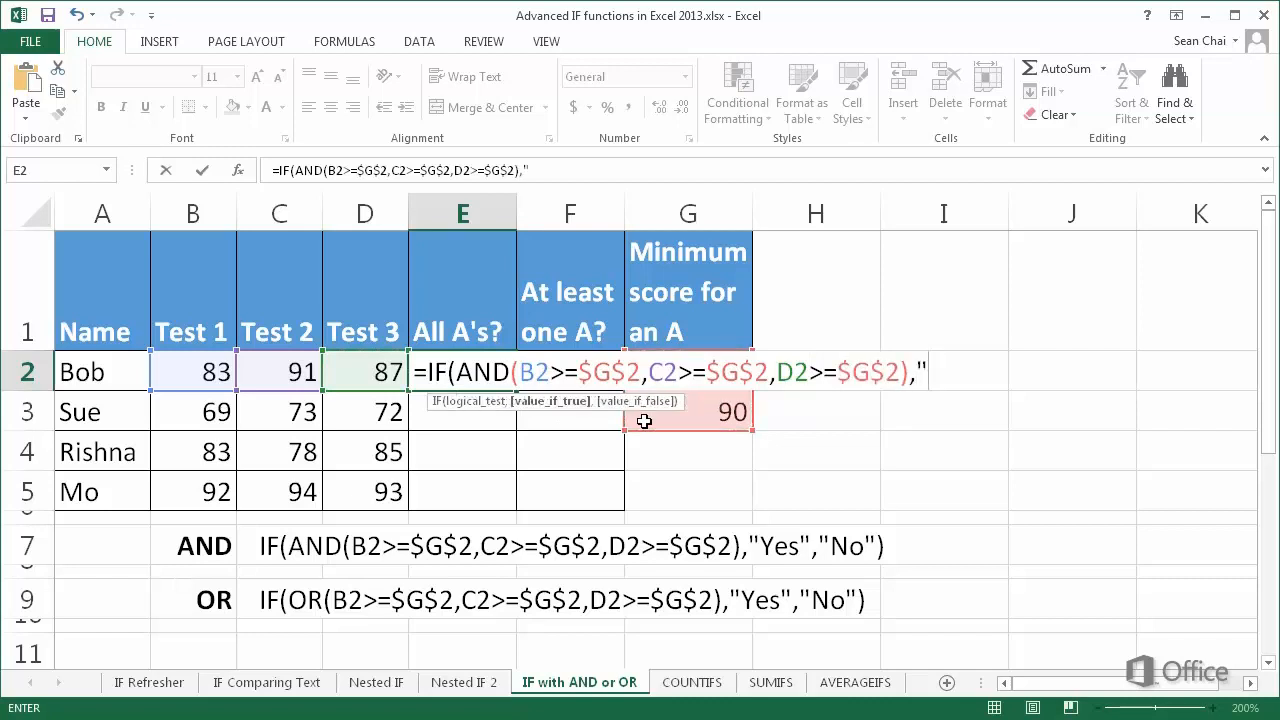
pyautogui.write('Yes","N')
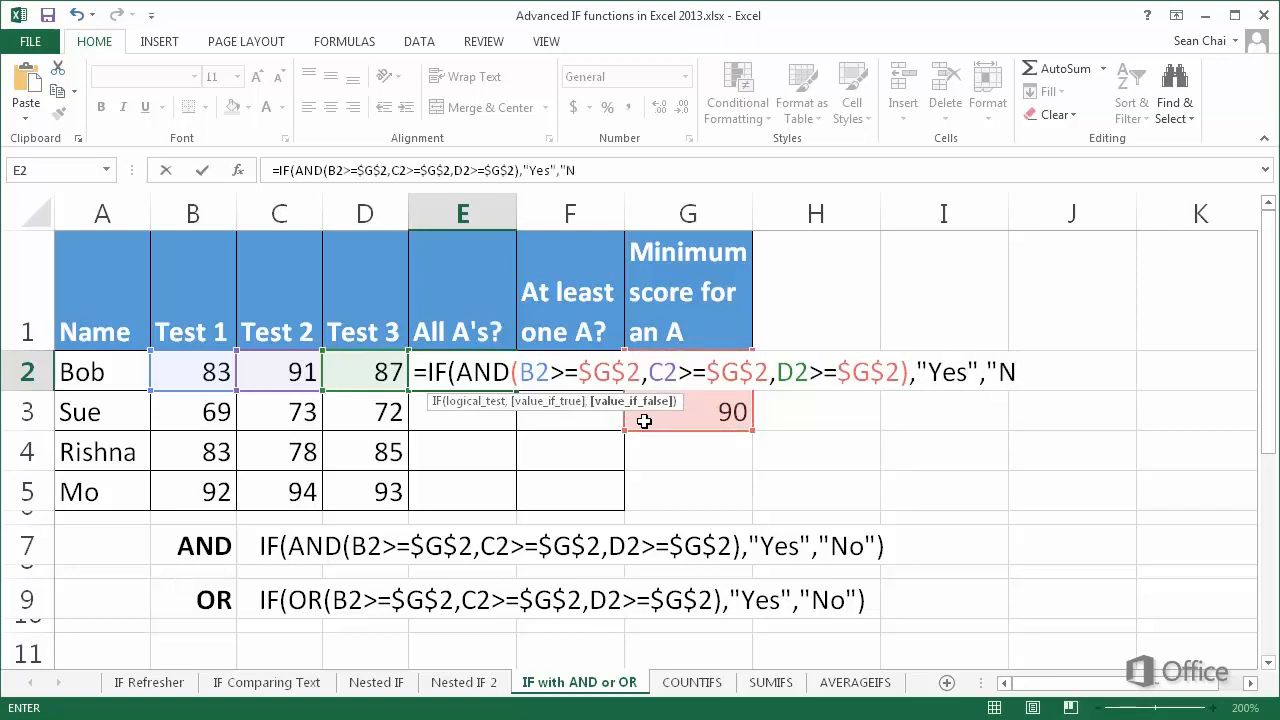
pyautogui.write('o")')
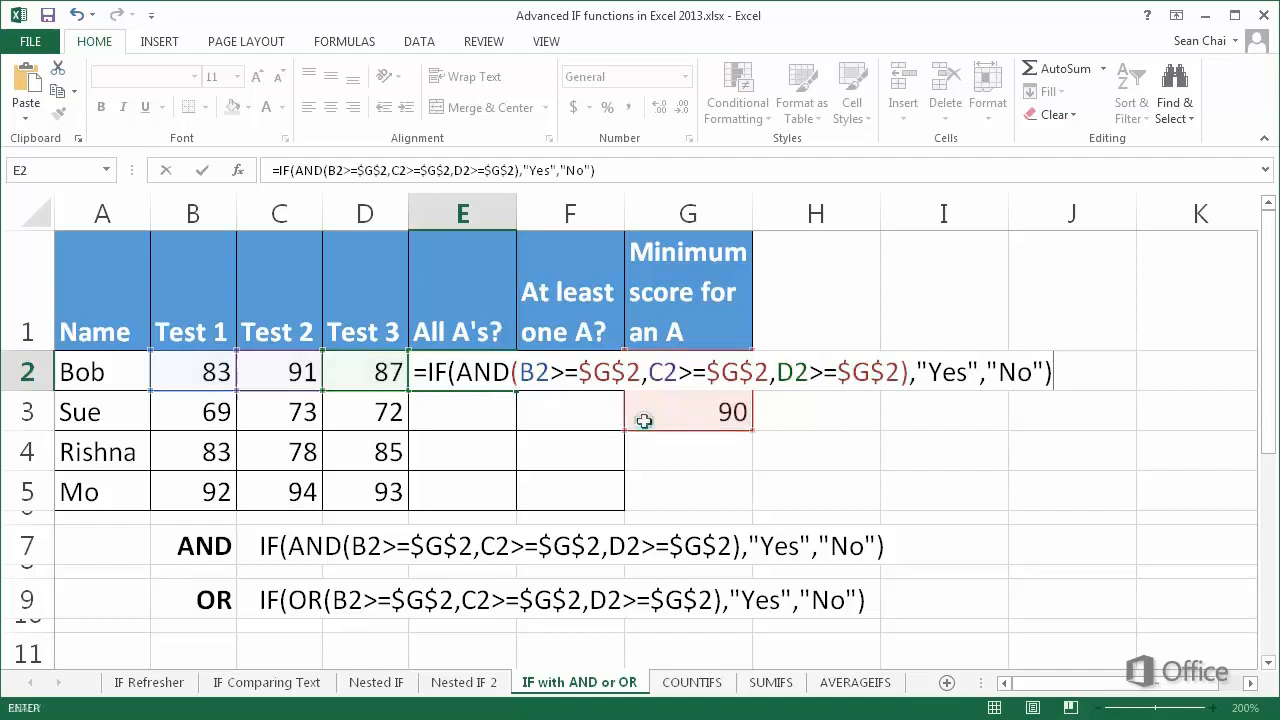
pyautogui.press('Return')
# Fill the All A's? formula from E2 down through E5
pyautogui.click(492, 377)
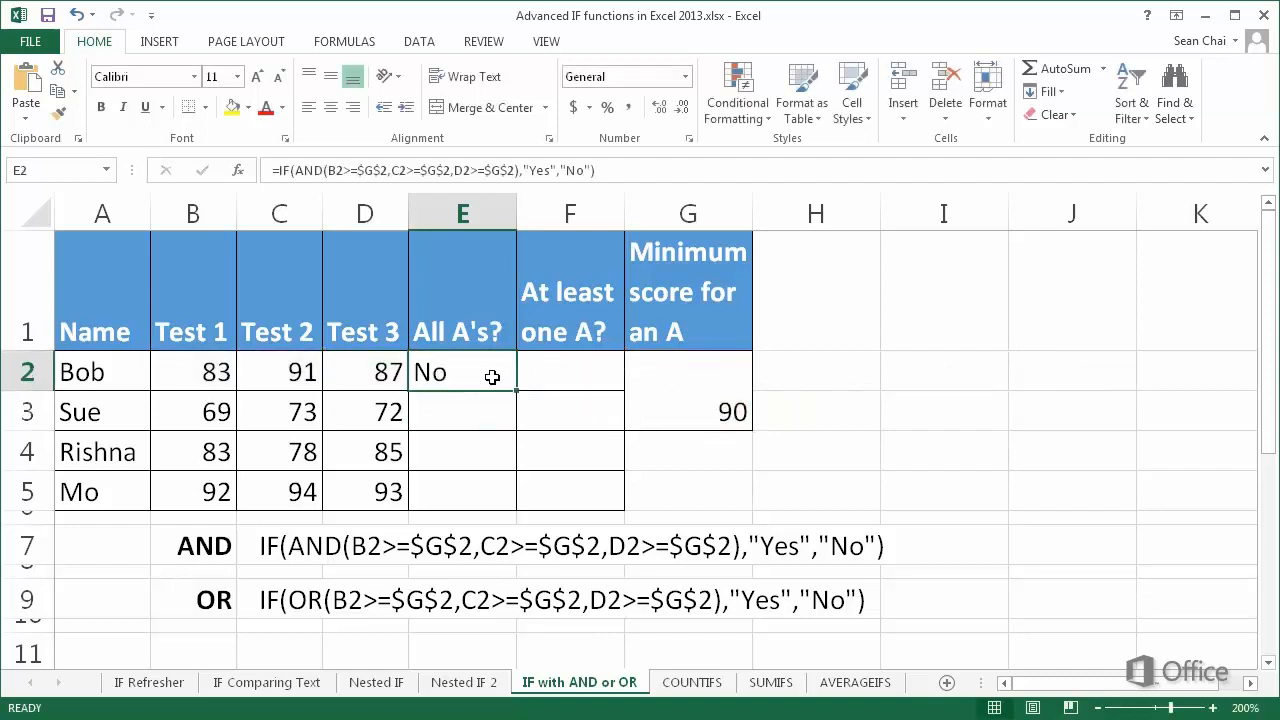
pyautogui.moveTo(516, 390); pyautogui.dragTo(510, 490)
pyautogui.click(685, 497)
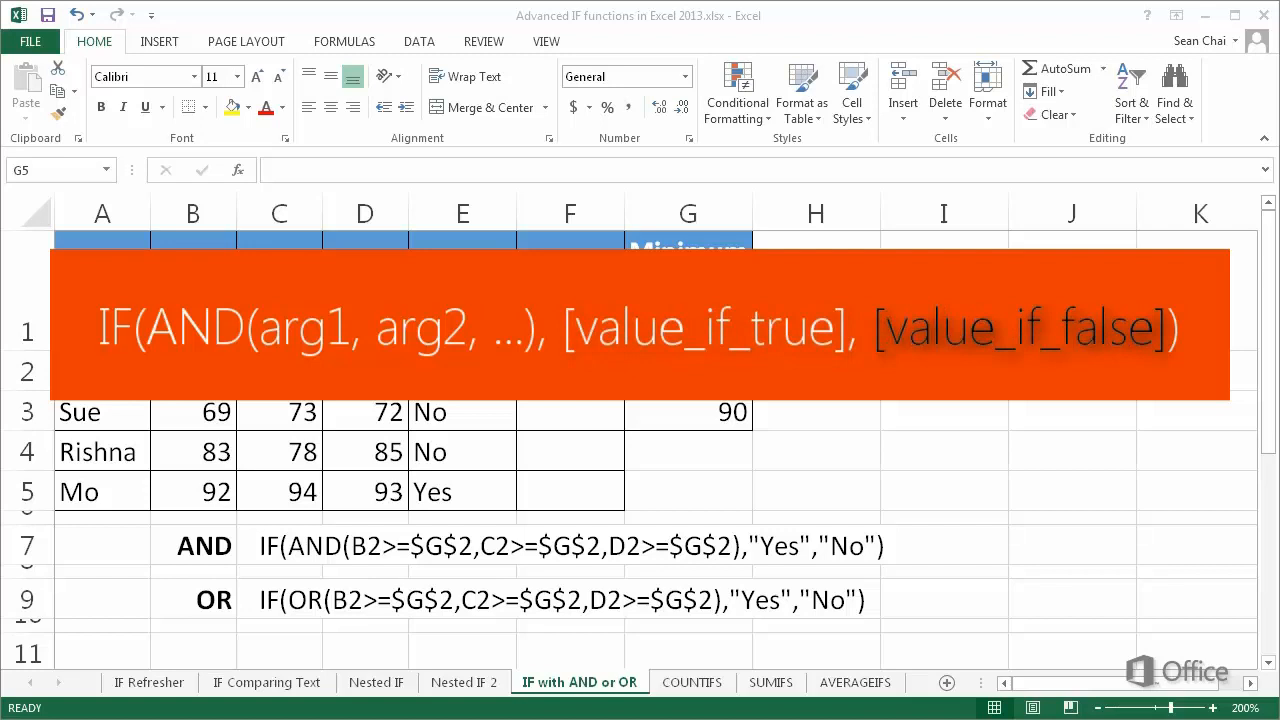
# In F2, start an IF formula with an OR test whose first condition is B2>=$G$2, using an absolute reference
pyautogui.click(533, 374)
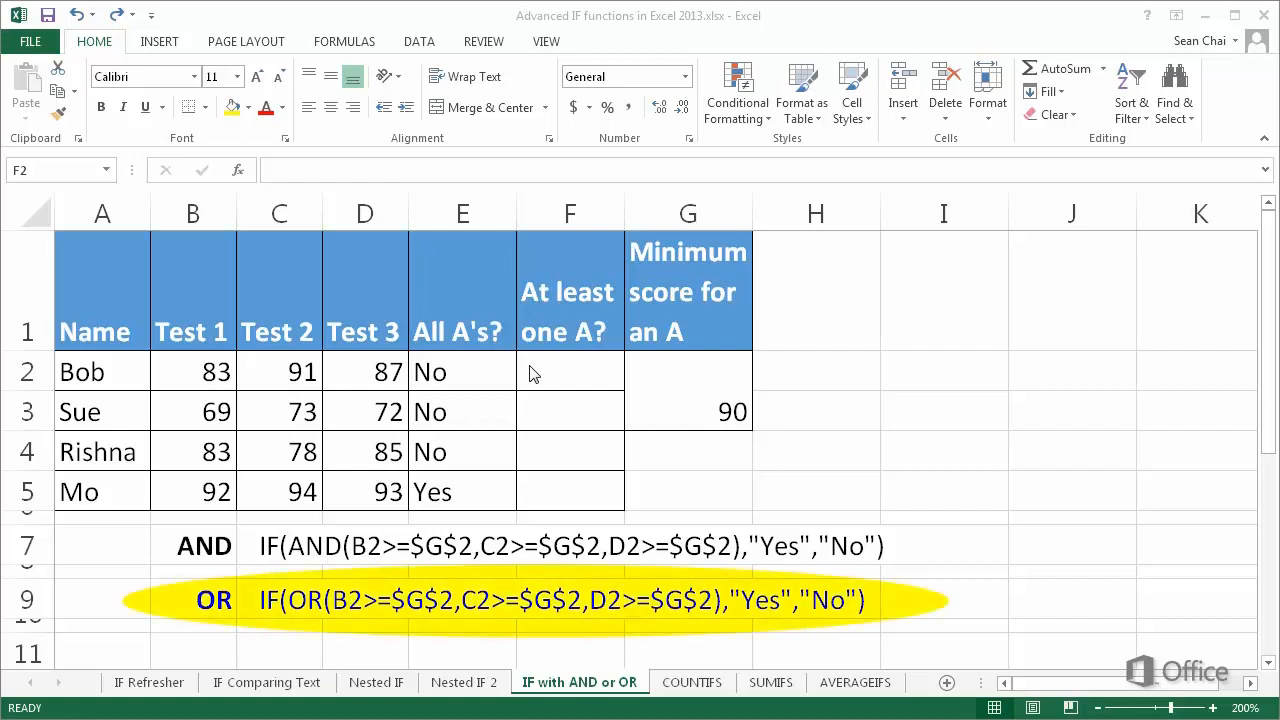
pyautogui.doubleClick(532, 370)
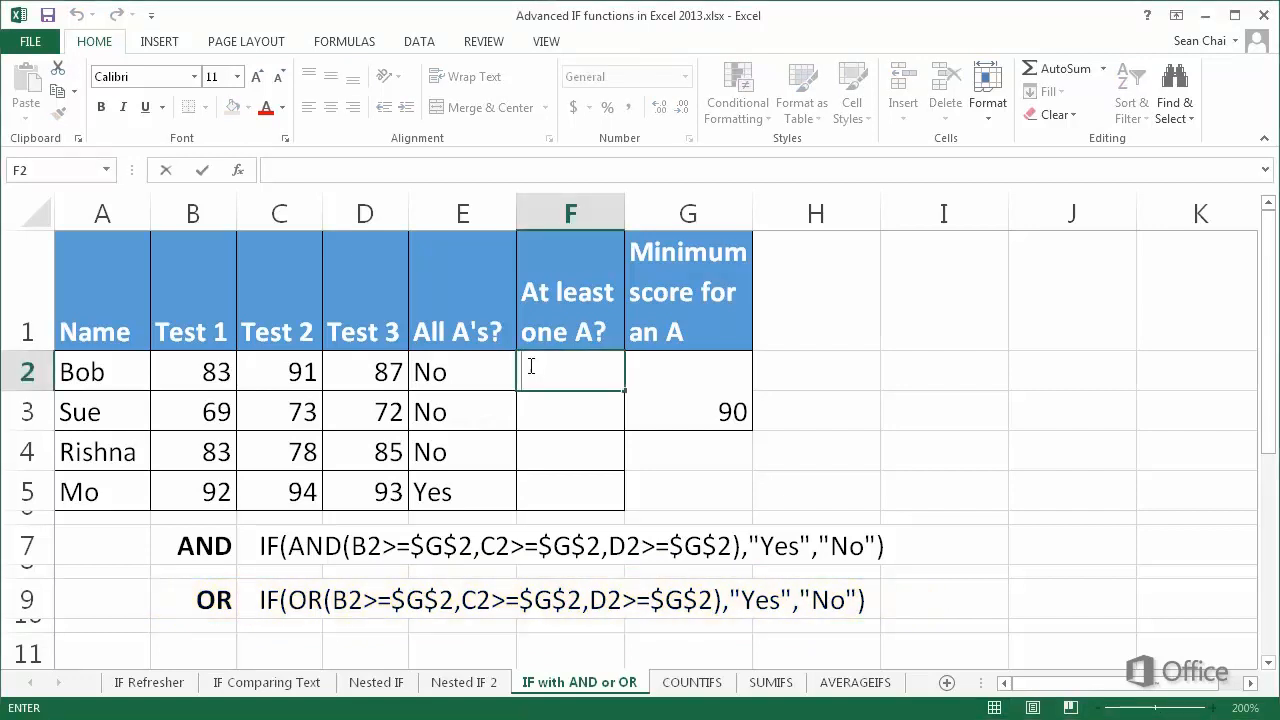
pyautogui.write('=IF(O')
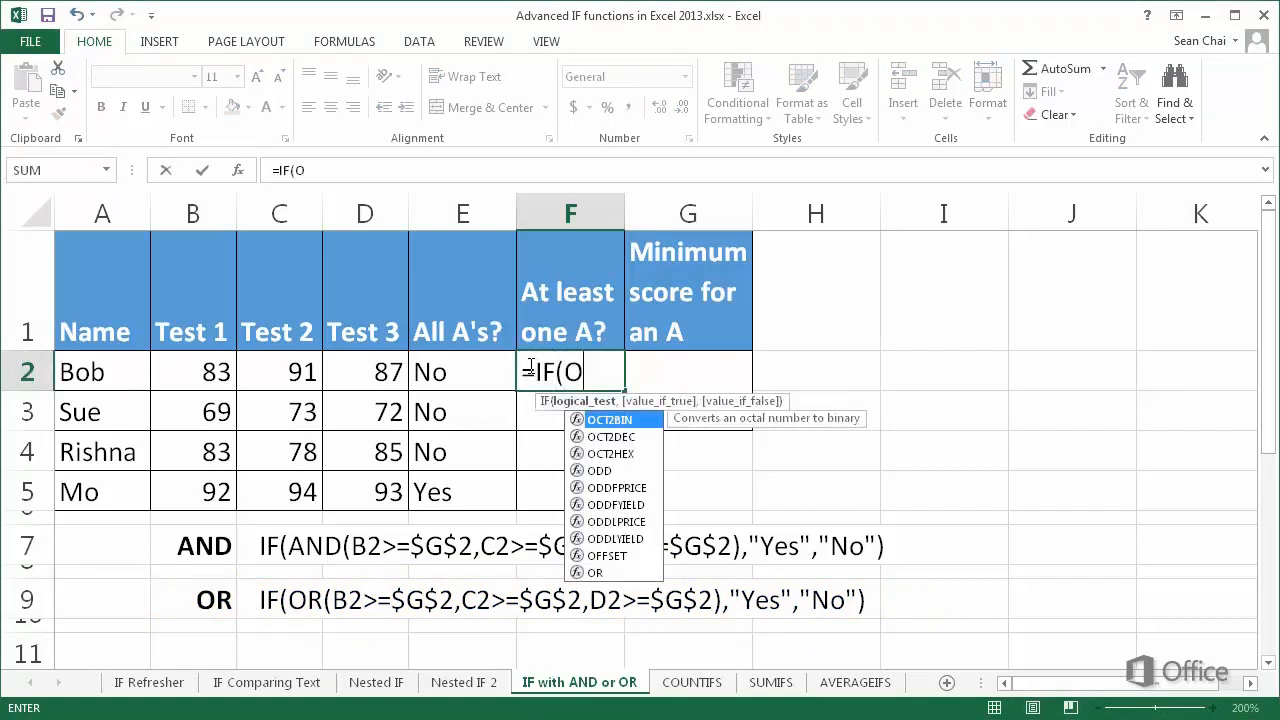
pyautogui.write('R(')
pyautogui.click(209, 371)
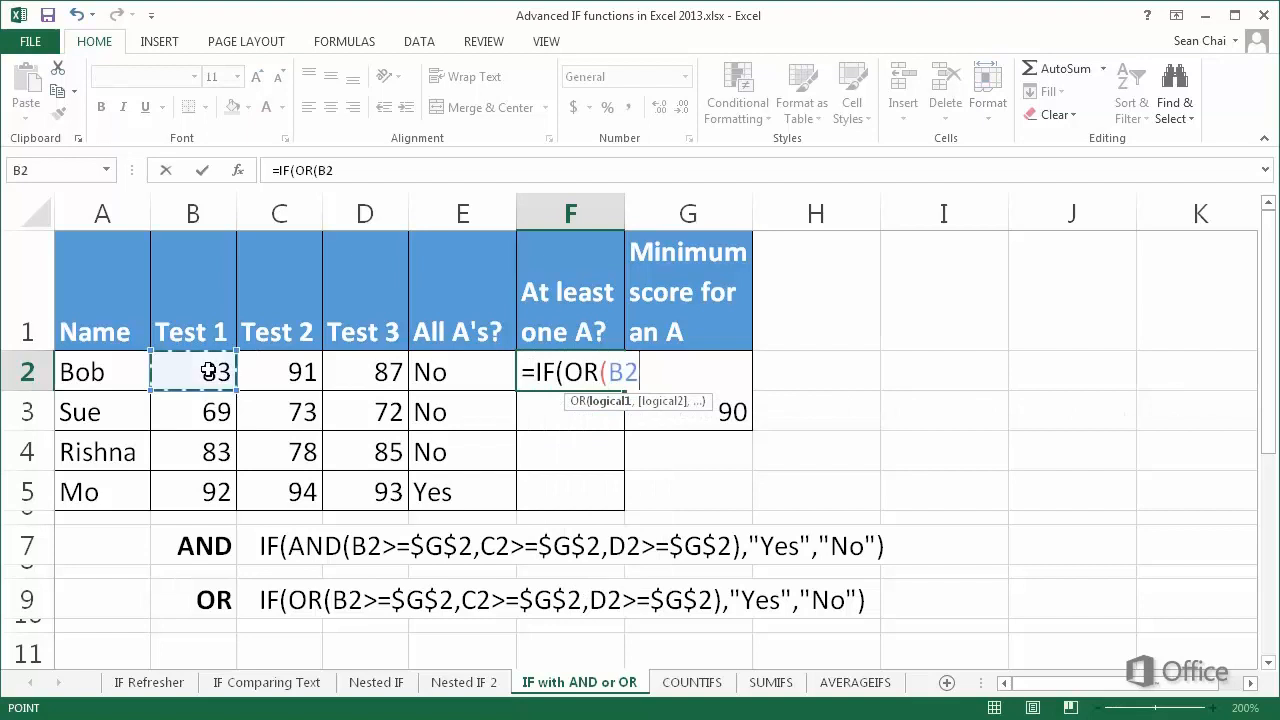
pyautogui.write('>=')
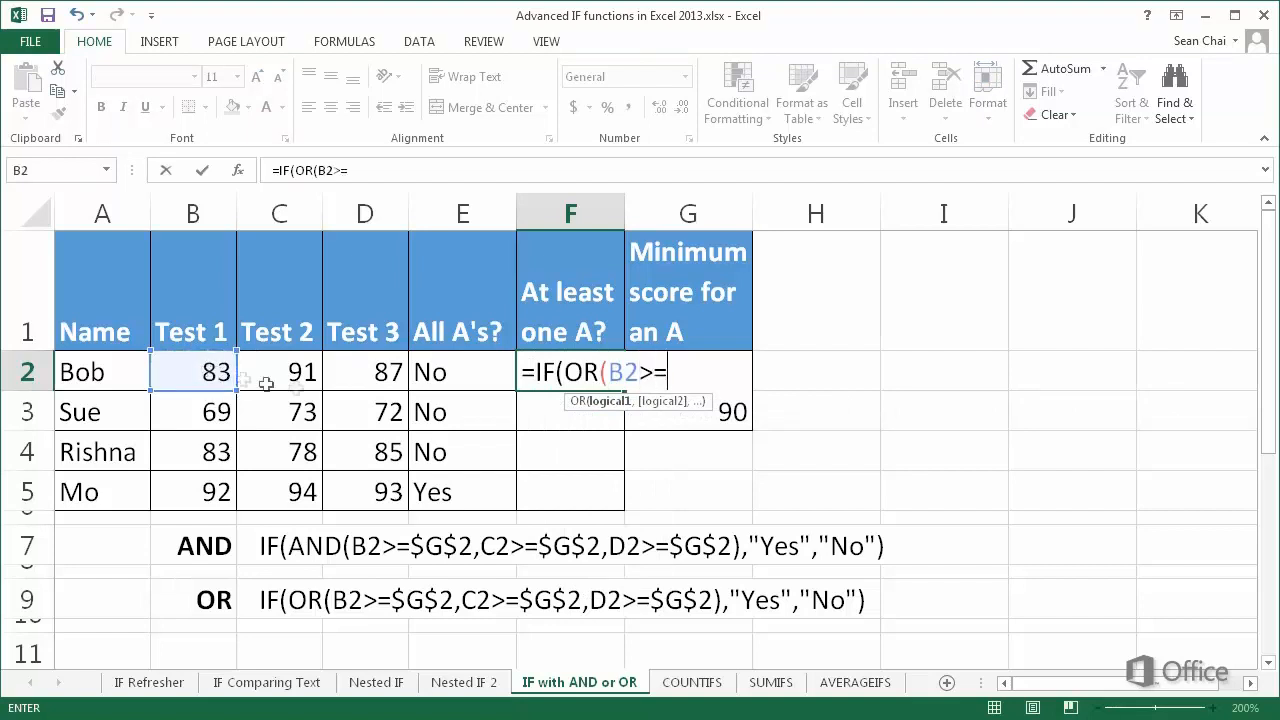
pyautogui.click(649, 422)
pyautogui.press('F4')
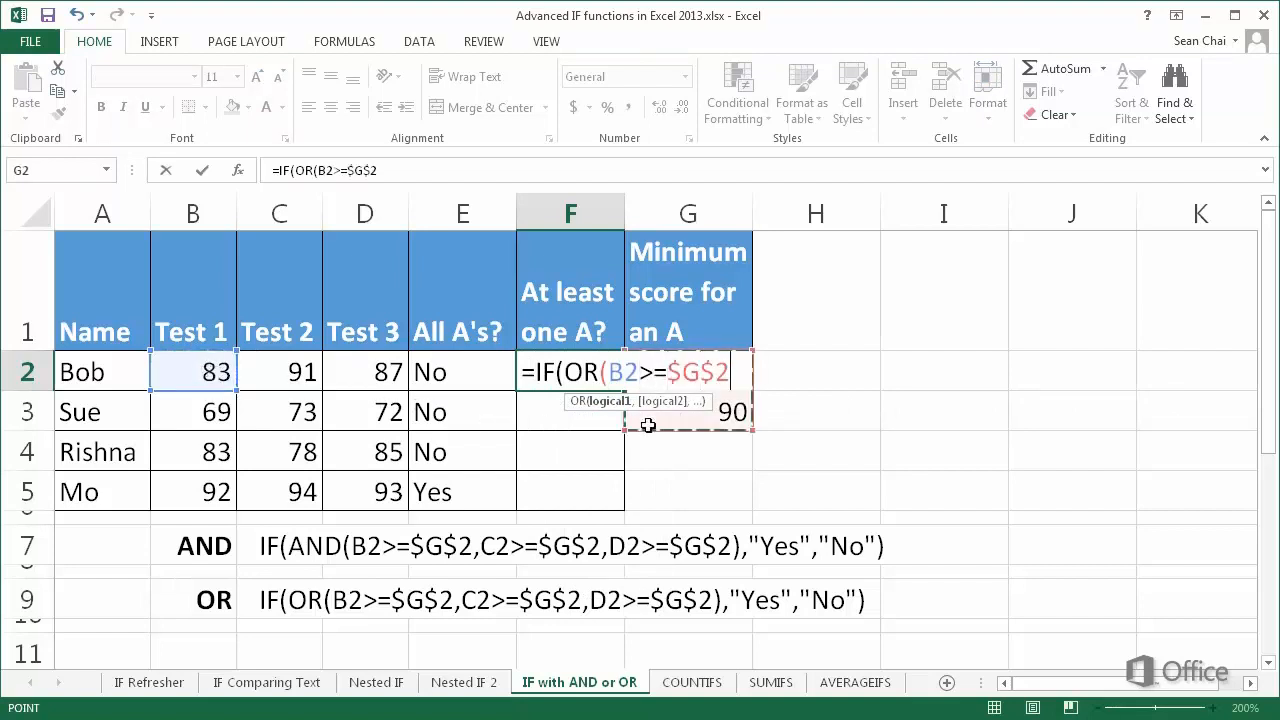
# Add C2>=$G$2 as the second condition of the OR test in F2
pyautogui.write(',')
pyautogui.click(300, 373)
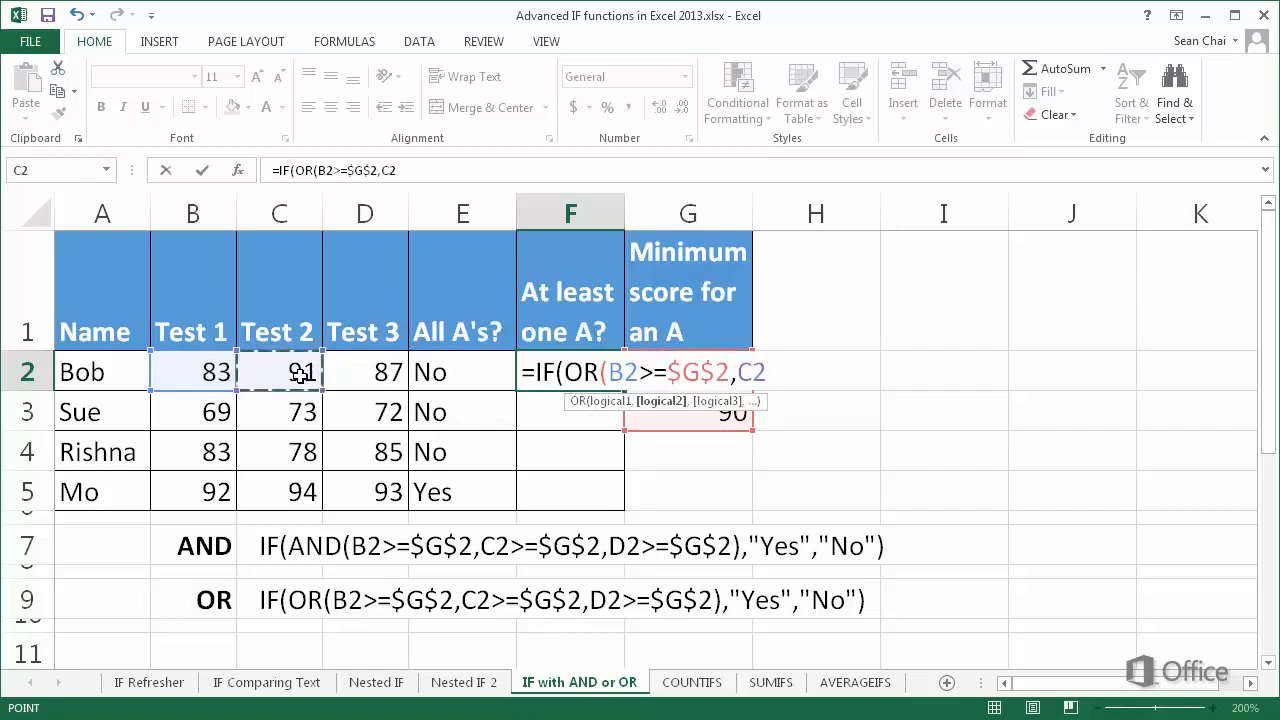
pyautogui.write('>=')
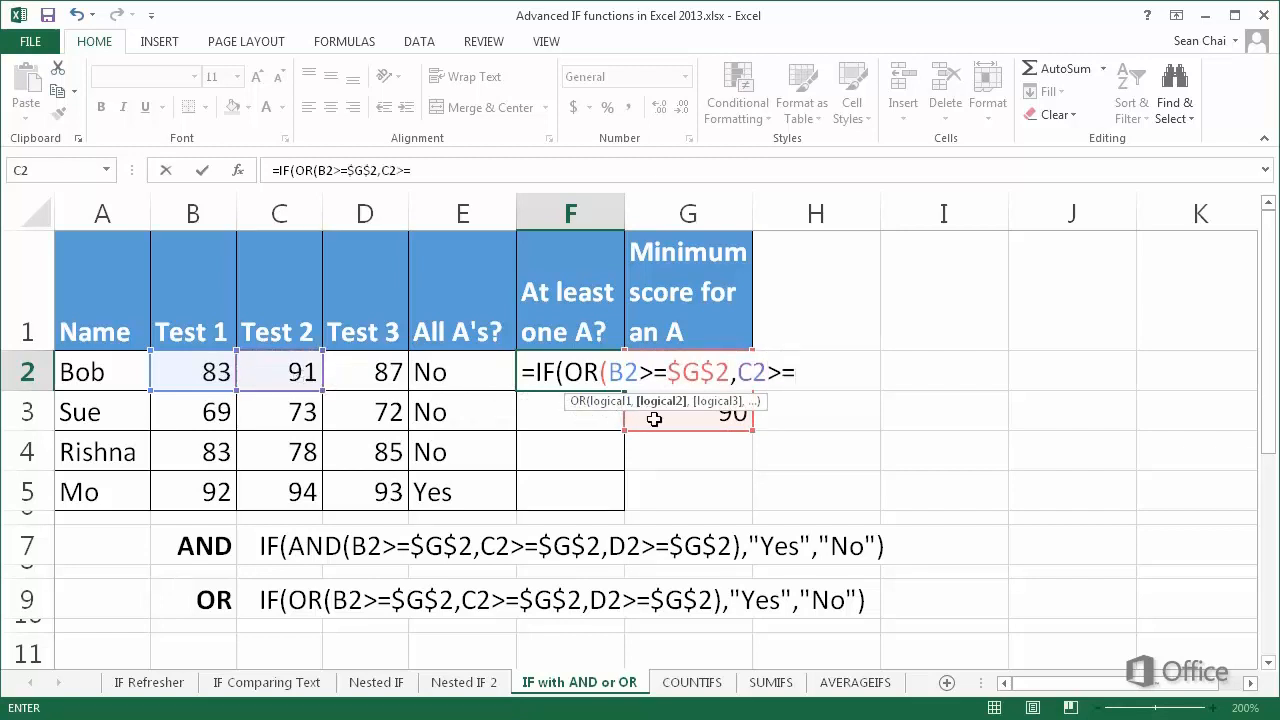
pyautogui.click(654, 419)
pyautogui.press('F4')
# Add D2>=$G$2 as the third condition of the OR test in F2
pyautogui.write(',')
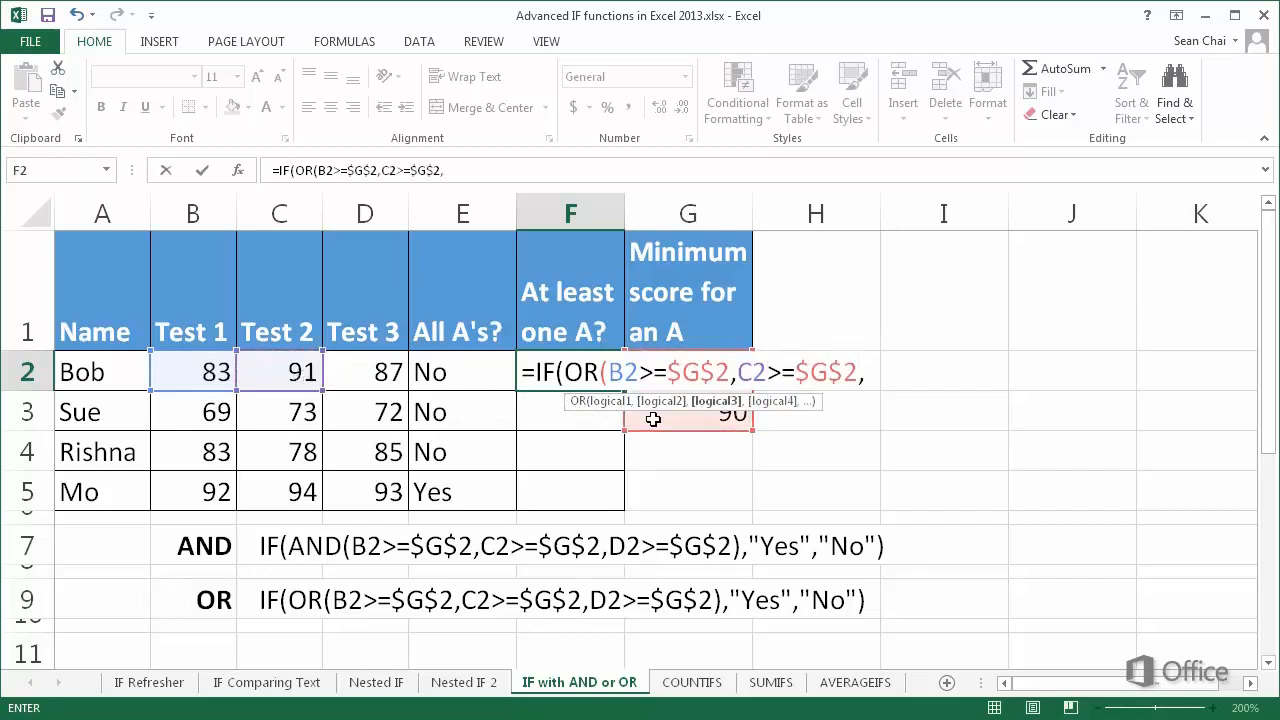
pyautogui.click(377, 375)
pyautogui.write('>')
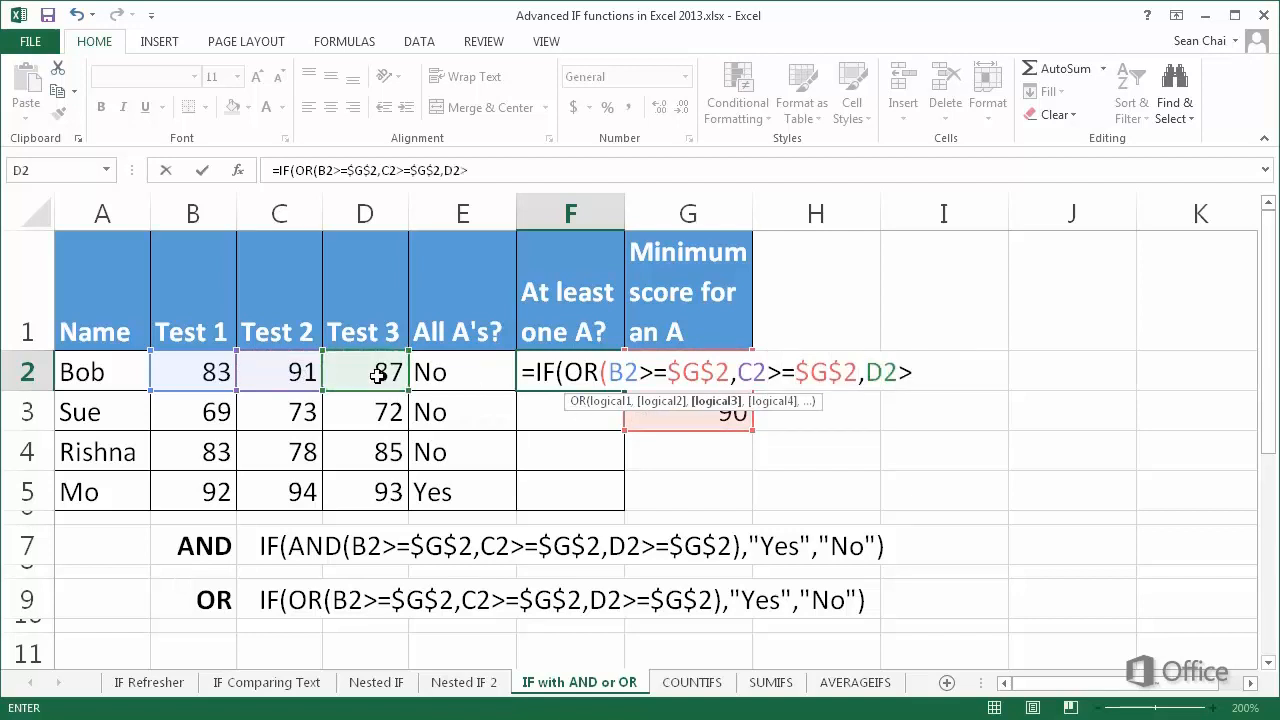
pyautogui.write('=')
pyautogui.click(662, 420)
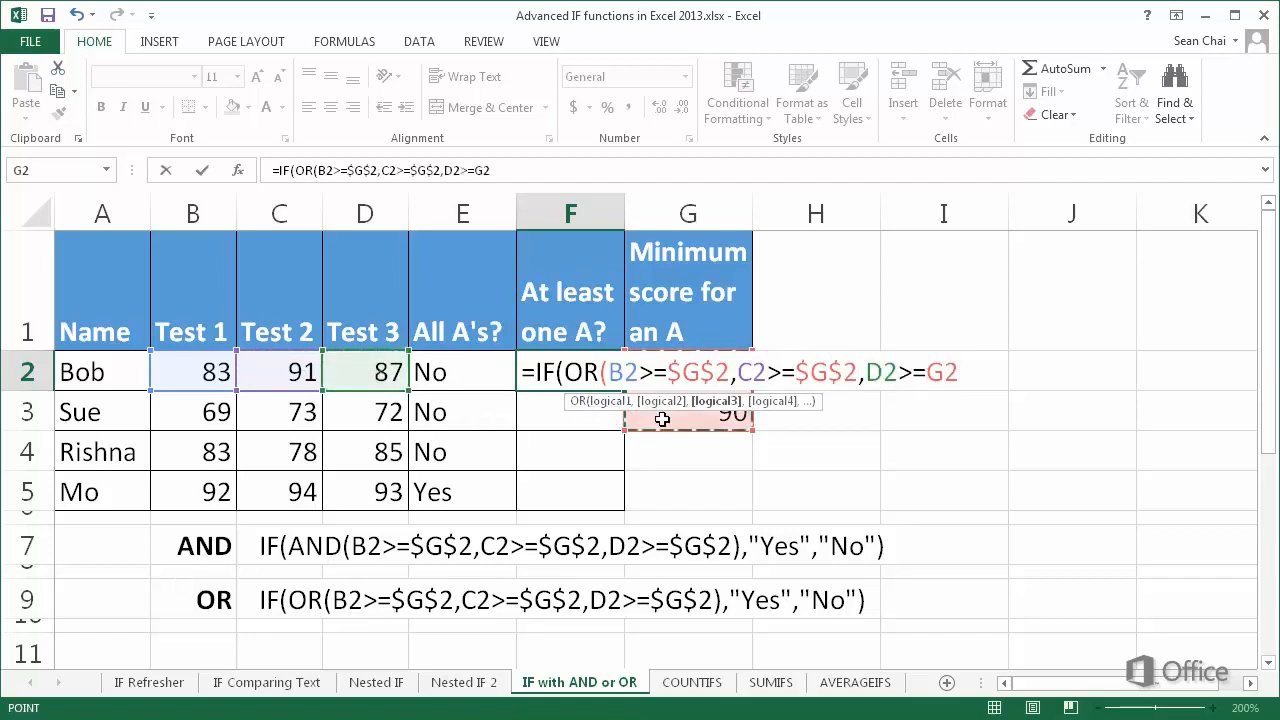
pyautogui.press('F4')
# Close the OR test in F2 and complete the formula with "Yes" if true and "No" if false
pyautogui.write('),')
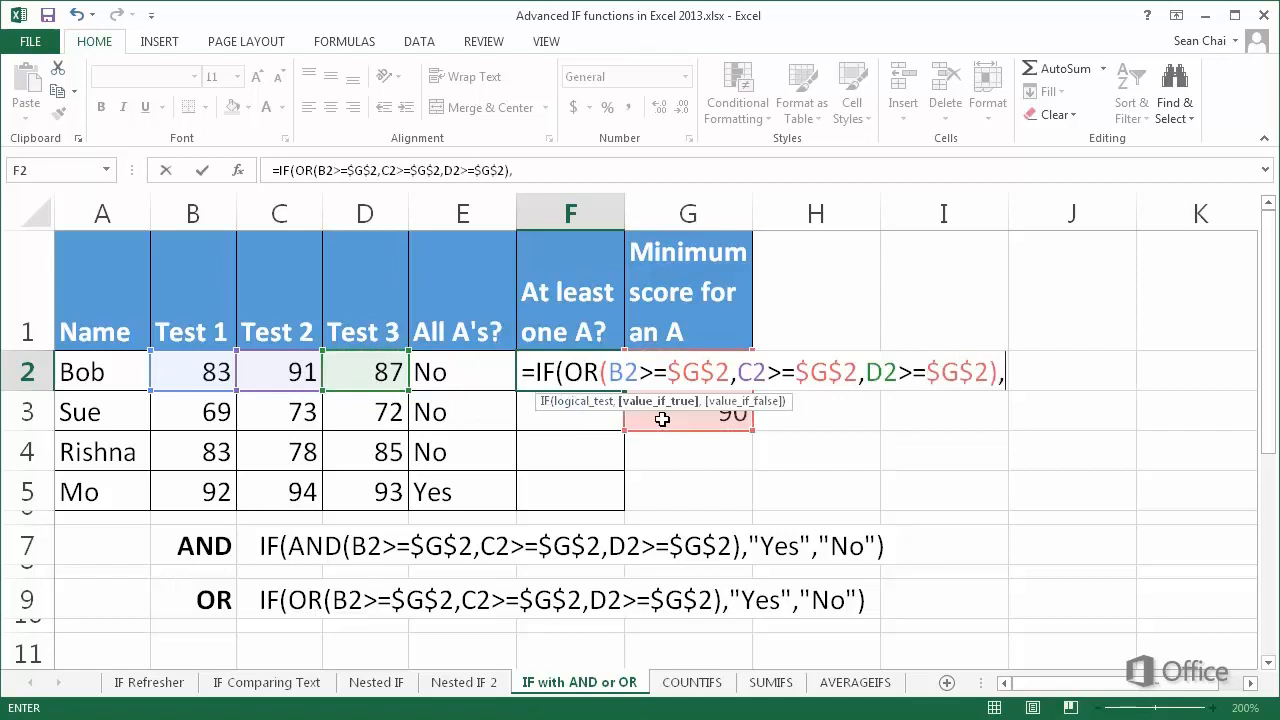
pyautogui.write('"Yes",')
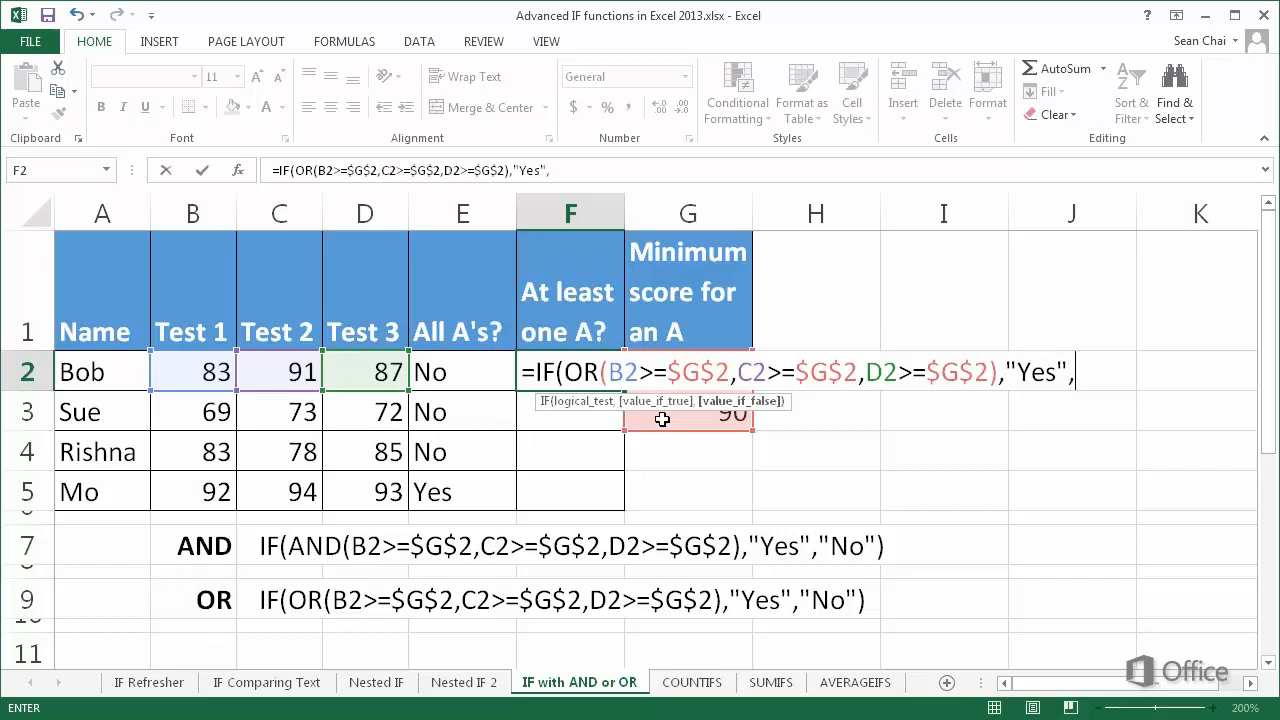
pyautogui.write('"No")')
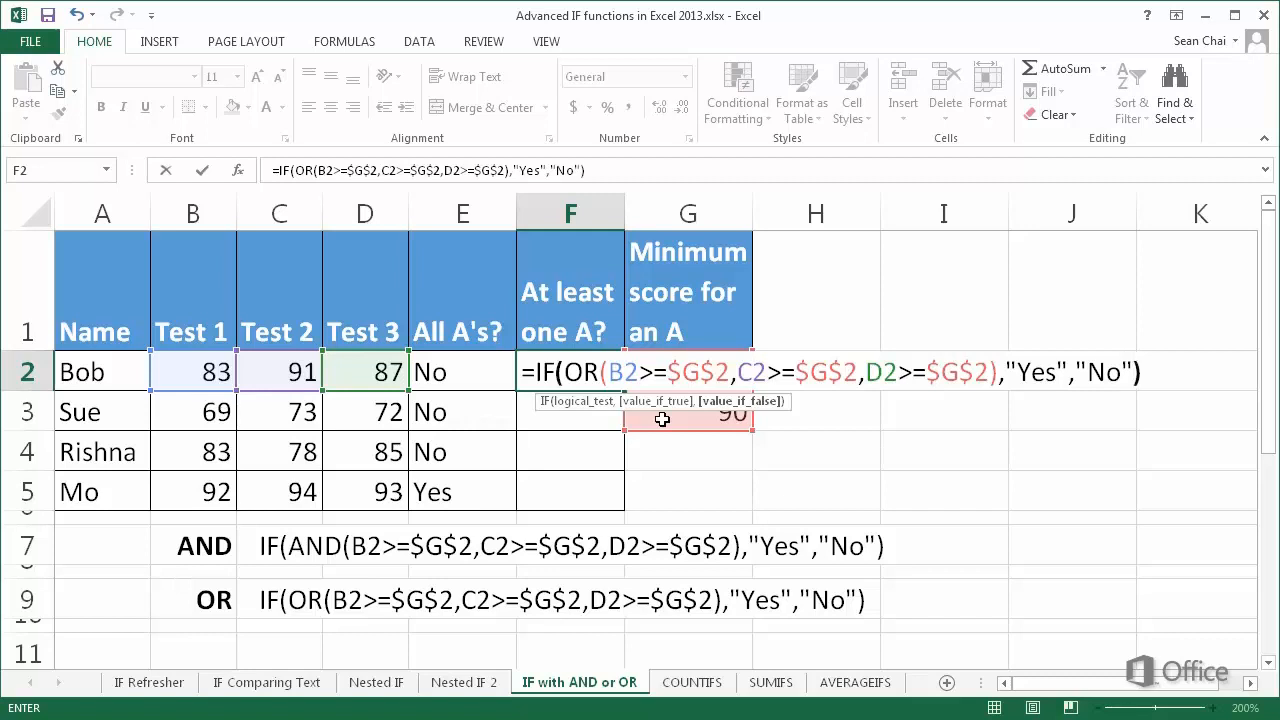
pyautogui.press('Return')
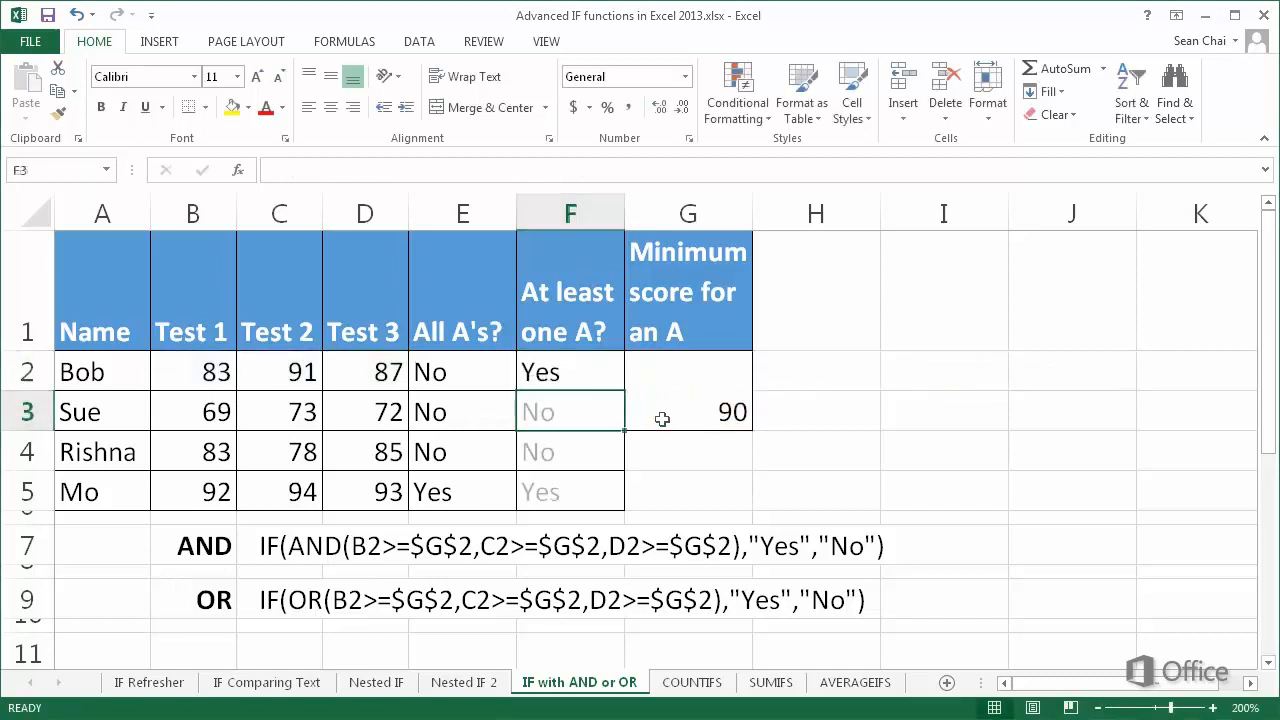